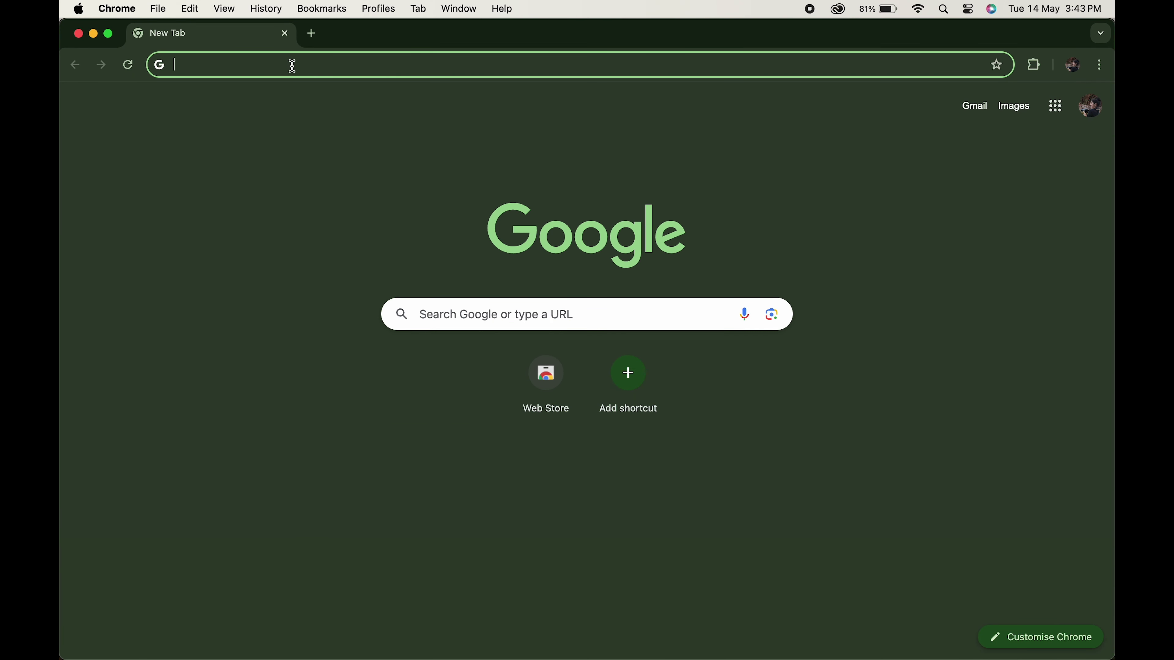
# Load flair.ai in Chrome and start using the app for free.
pyautogui.write('flair.ai')
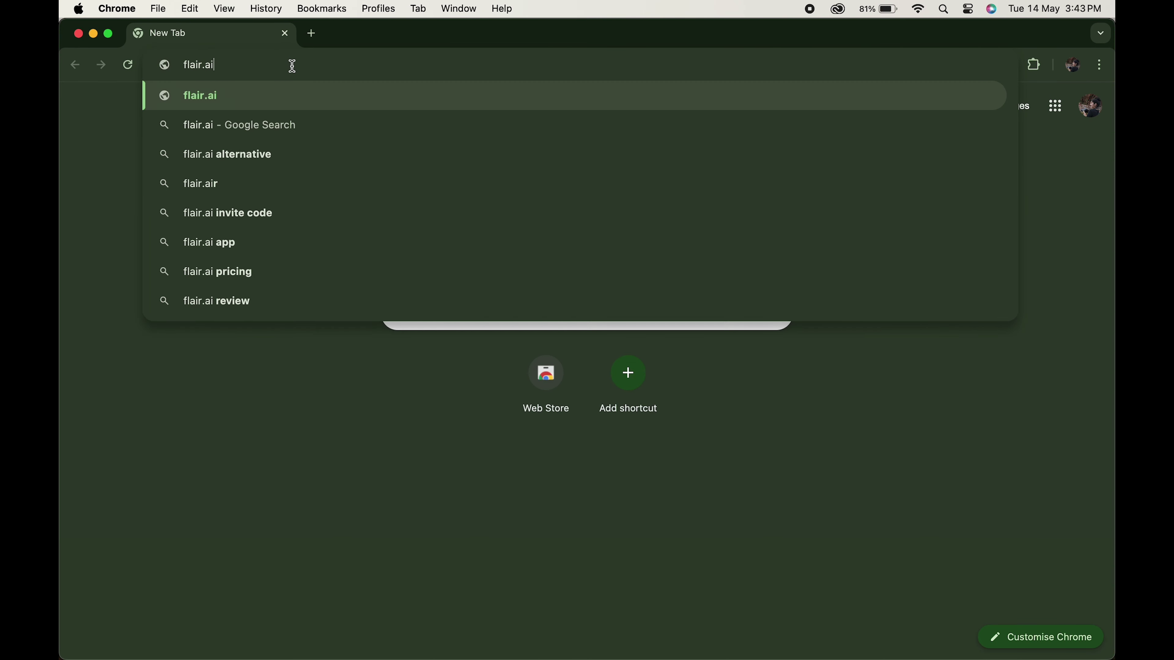
pyautogui.press('Return')
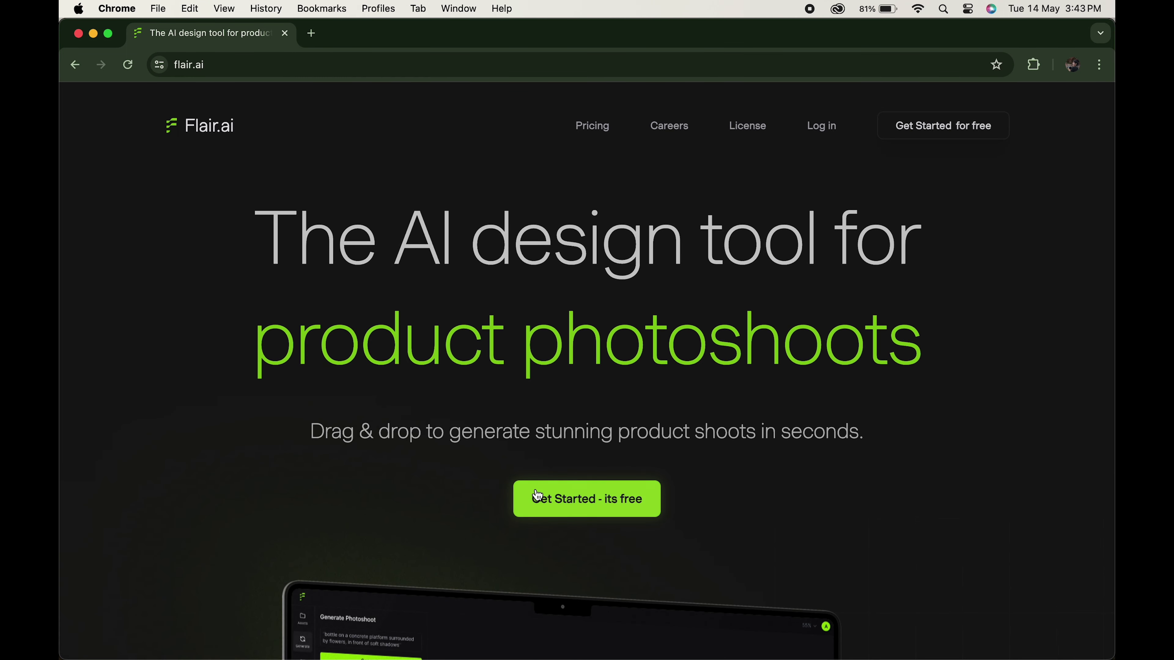
pyautogui.click(538, 496)
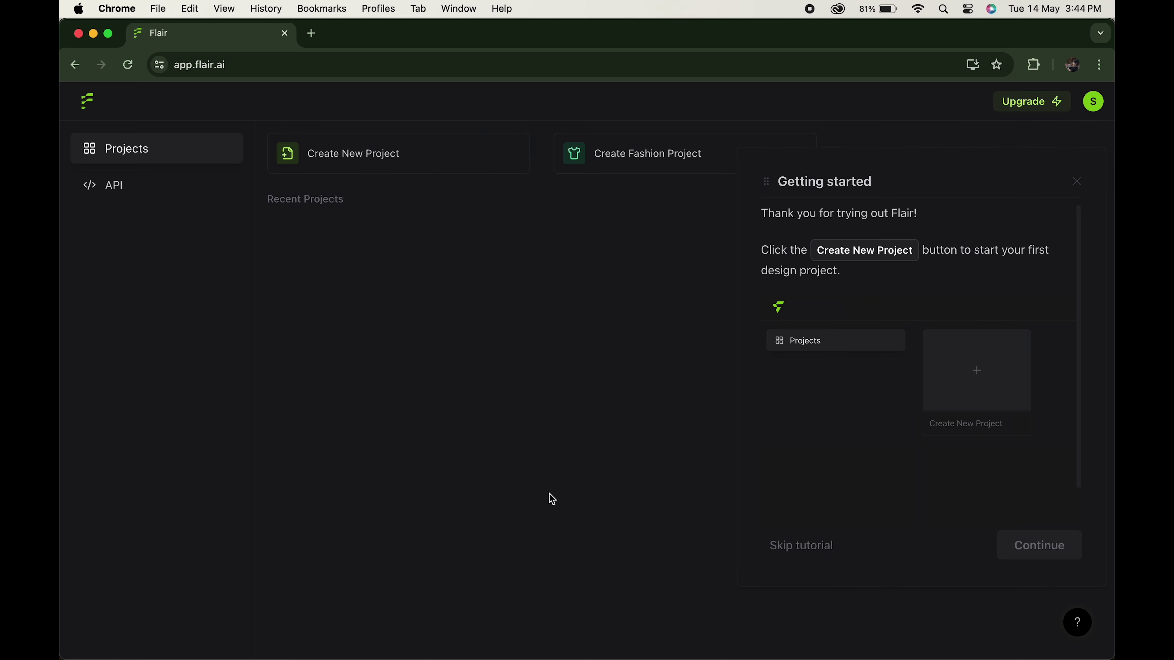
# Start a new design project, open the Products library and dismiss the welcome tutorial.
pyautogui.click(383, 165)
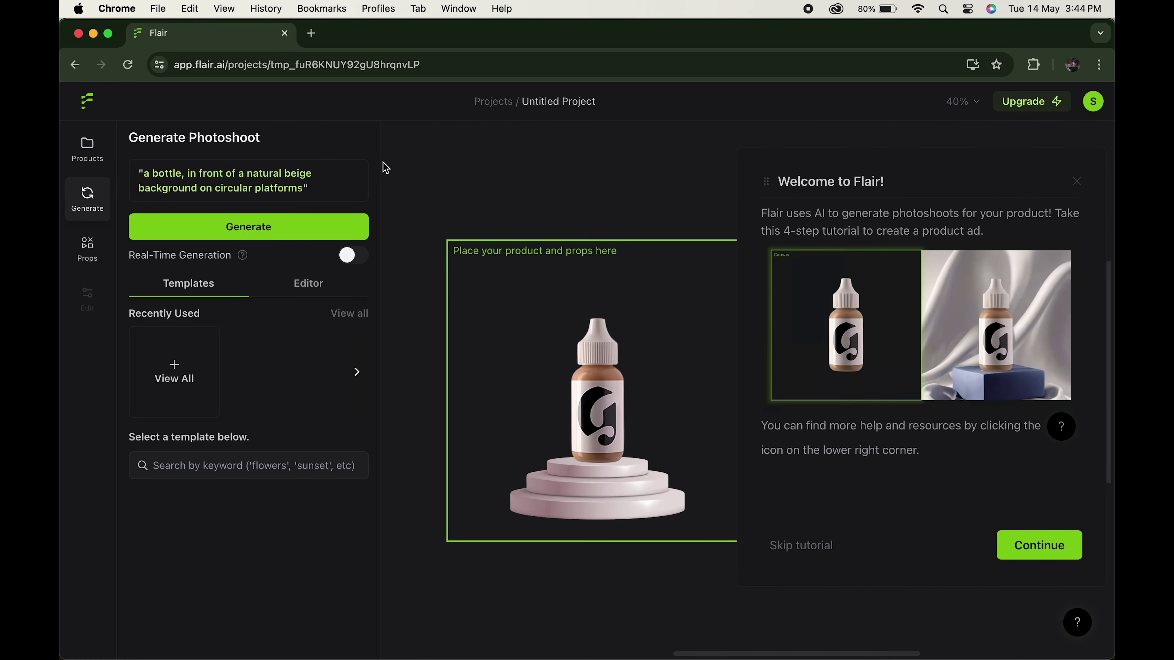
pyautogui.click(87, 147)
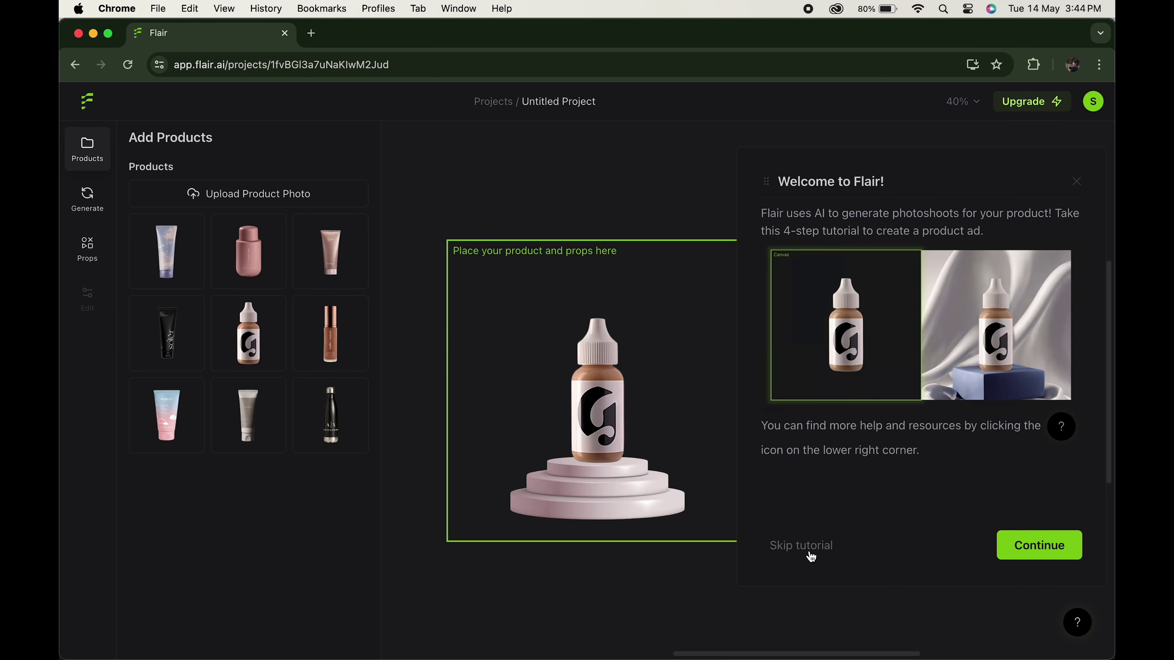
pyautogui.click(801, 546)
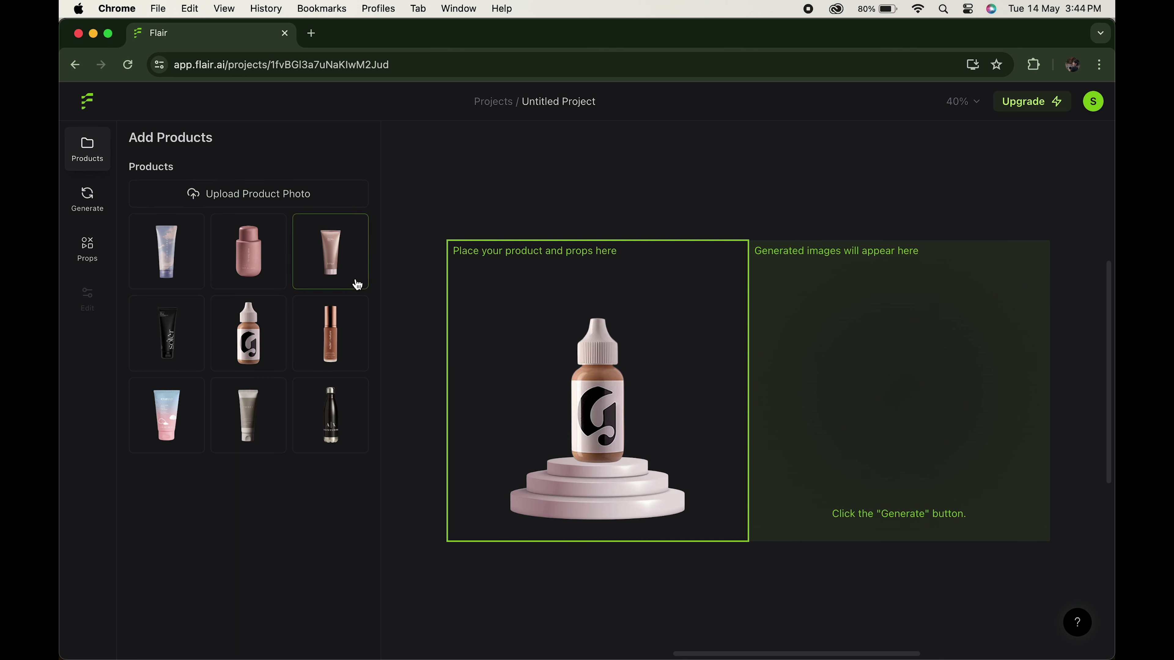
# Add the nude by nature bottle, delete the dropper bottle and pedestal, and centre it.
pyautogui.click(329, 333)
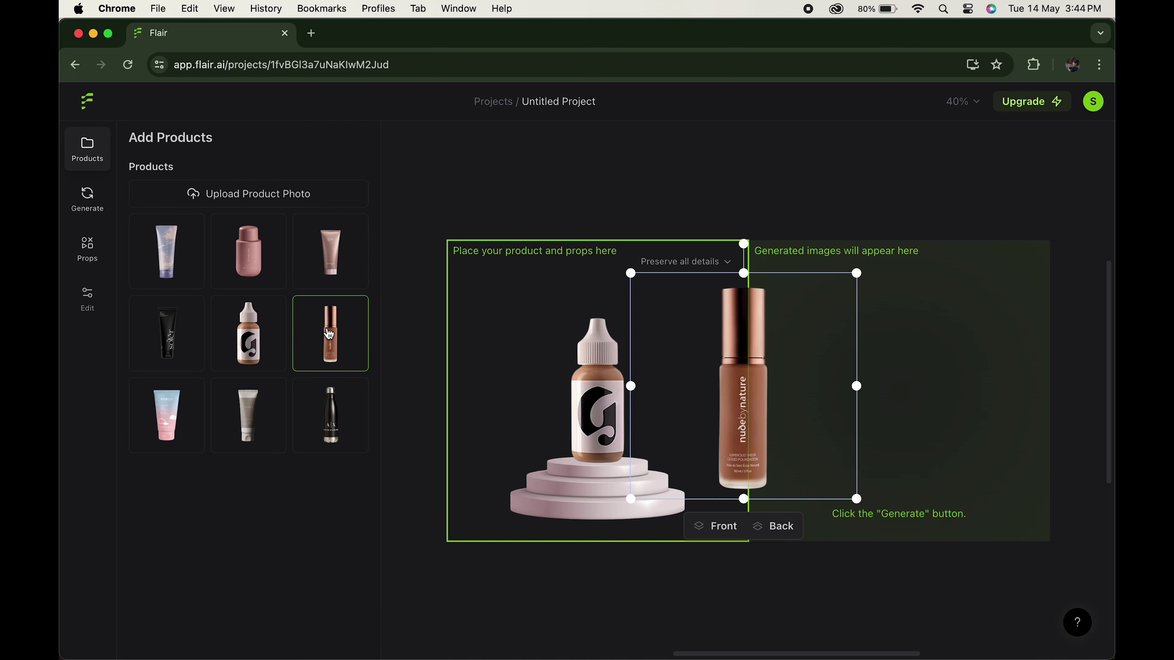
pyautogui.click(557, 405)
pyautogui.press('Delete')
pyautogui.click(598, 485)
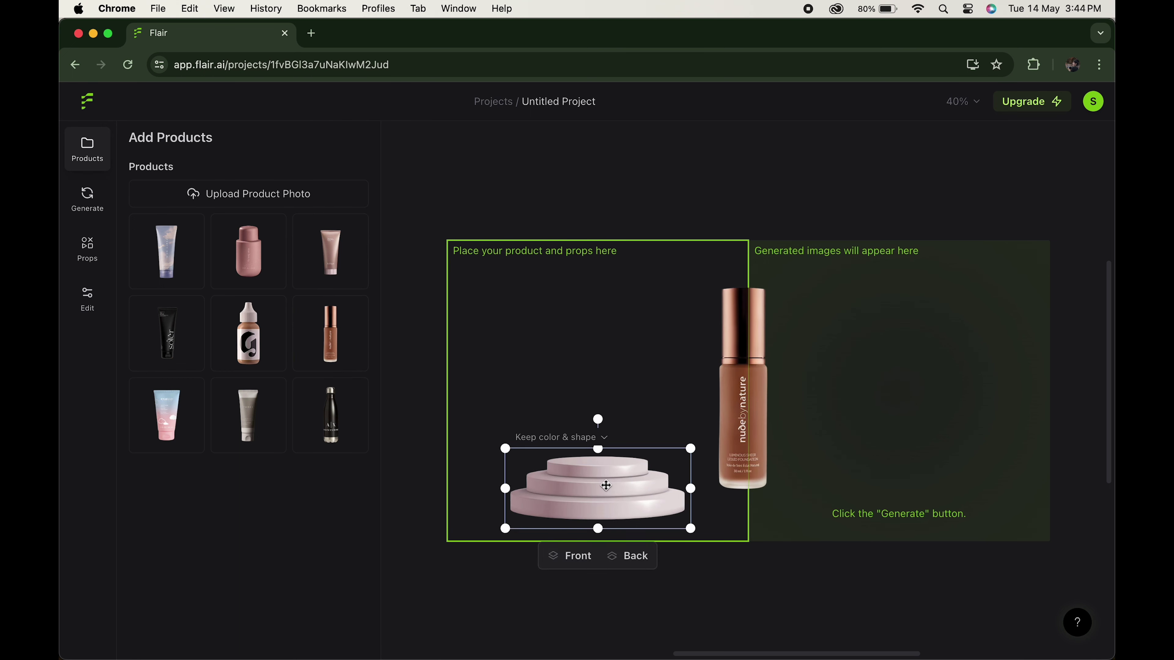
pyautogui.press('Delete')
pyautogui.moveTo(687, 446); pyautogui.dragTo(581, 436)
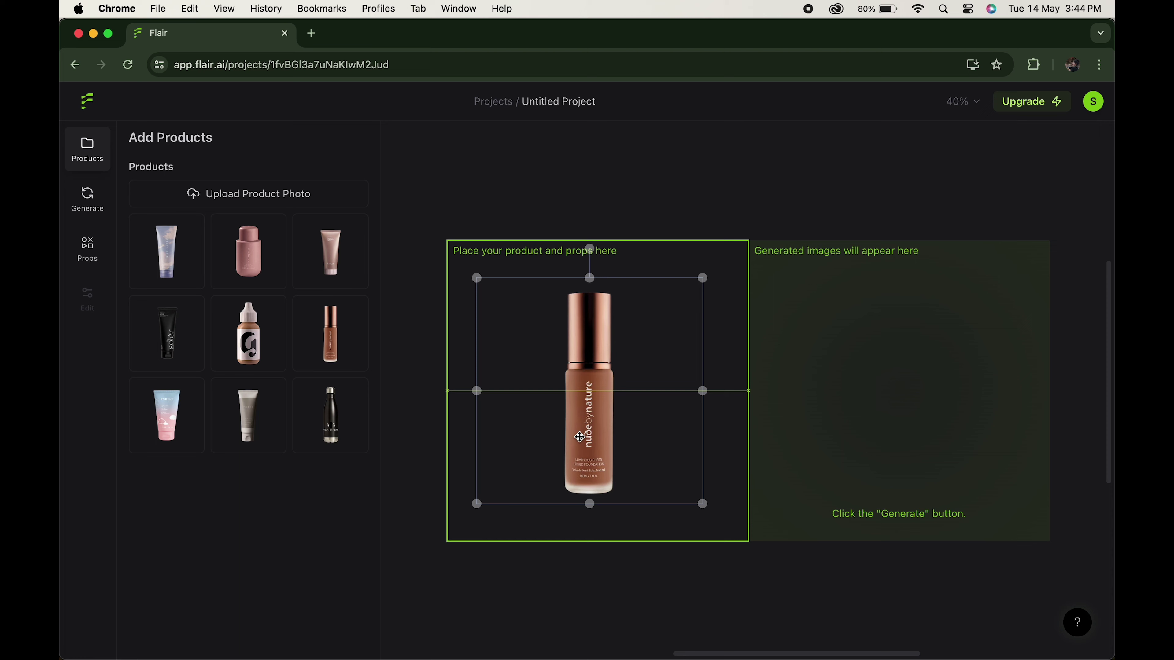
# Generate a photoshoot using the Nature reeds-and-rock template.
pyautogui.click(87, 198)
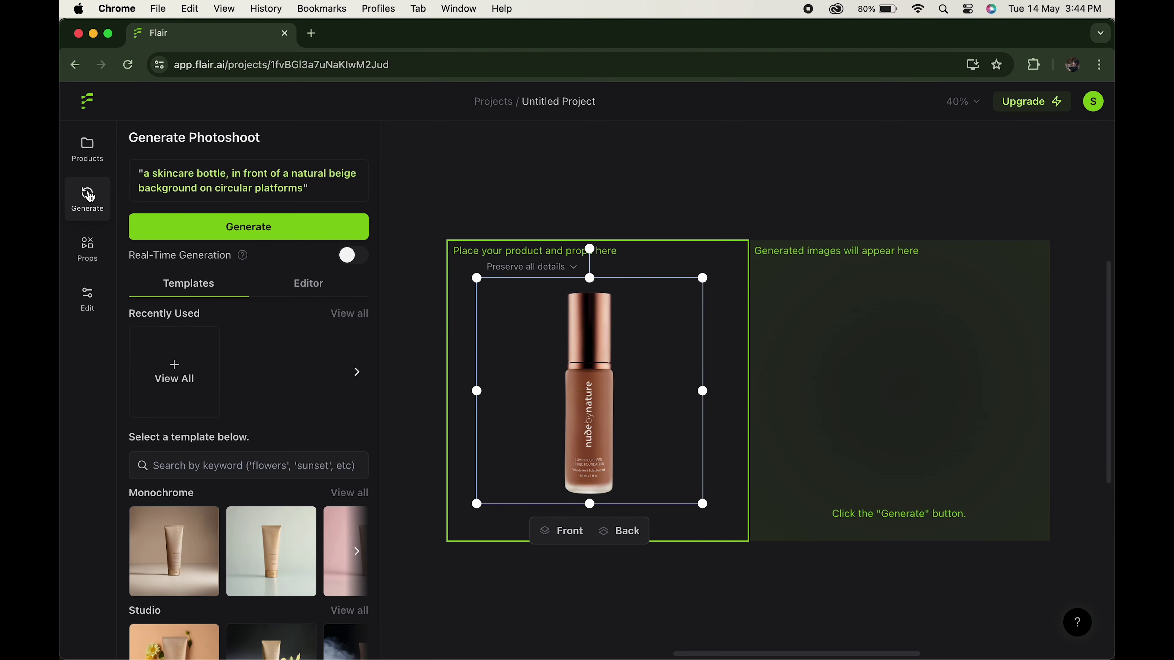
pyautogui.scroll(-8, 213, 461)
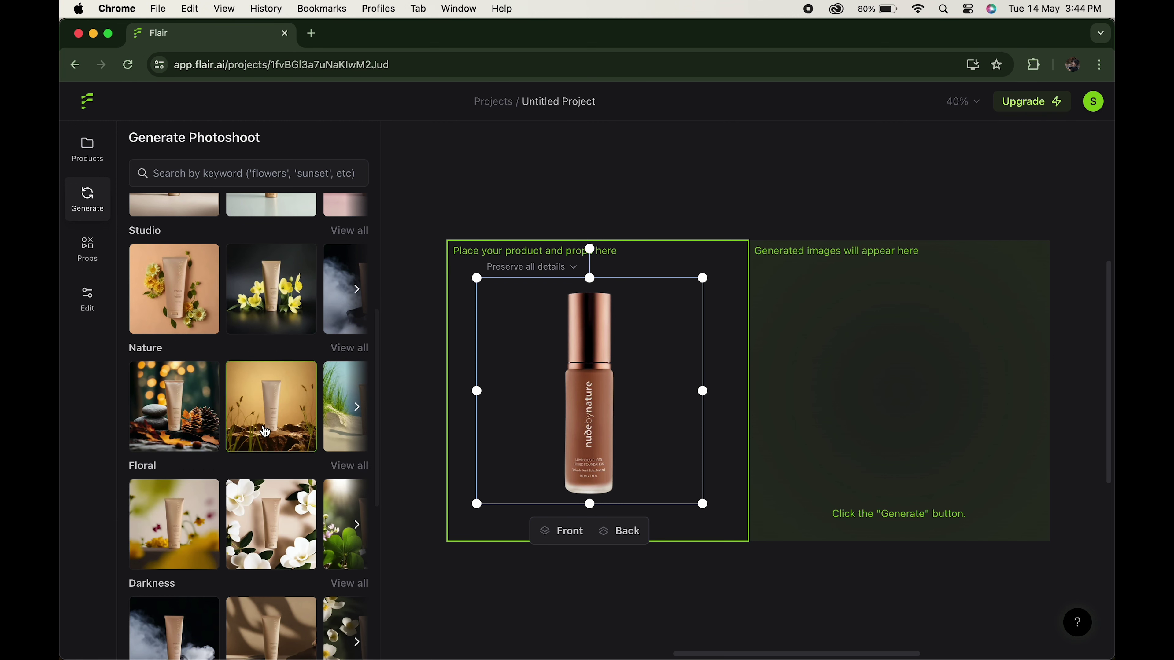
pyautogui.click(265, 431)
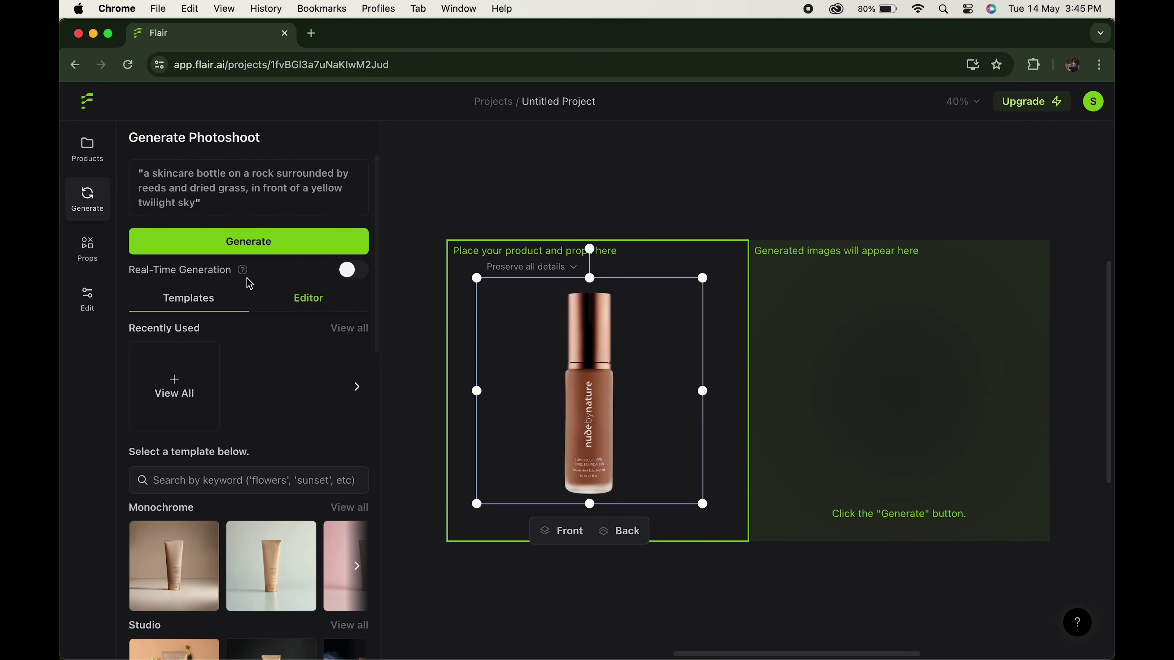
pyautogui.click(243, 244)
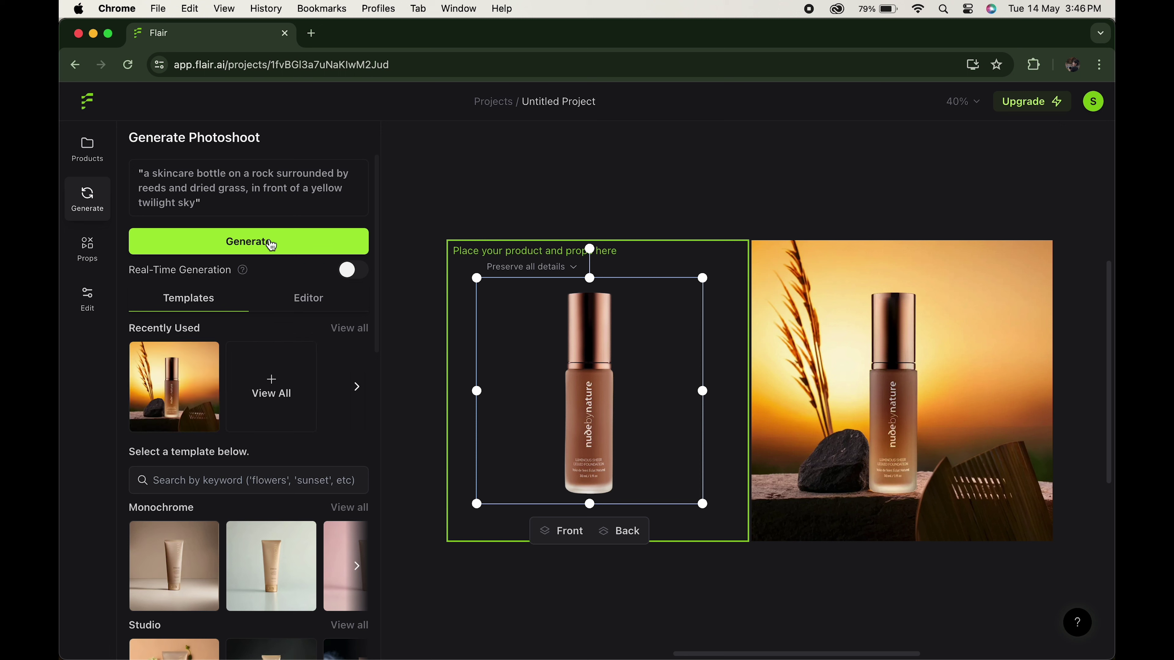
pyautogui.click(814, 417)
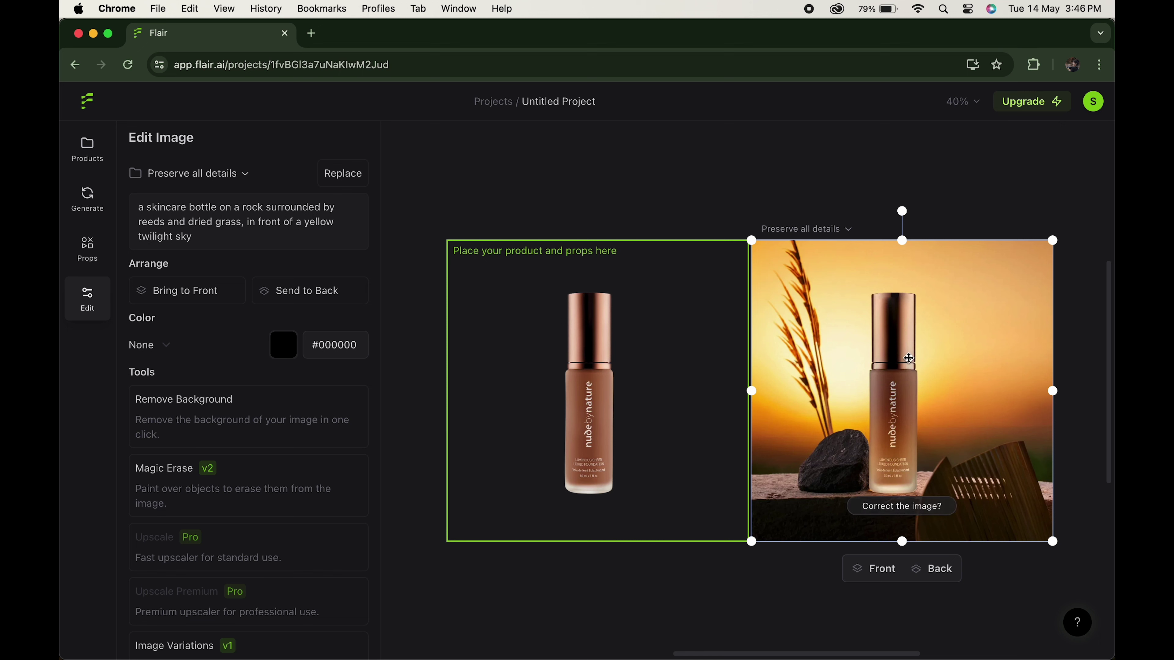
pyautogui.click(679, 172)
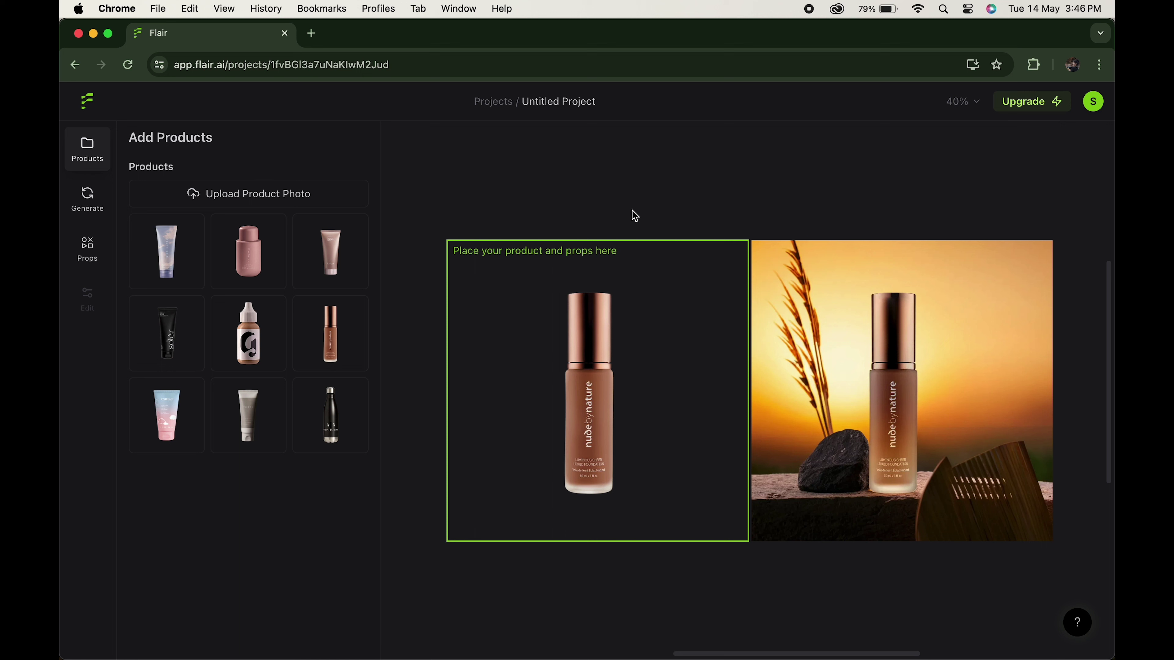
pyautogui.click(582, 330)
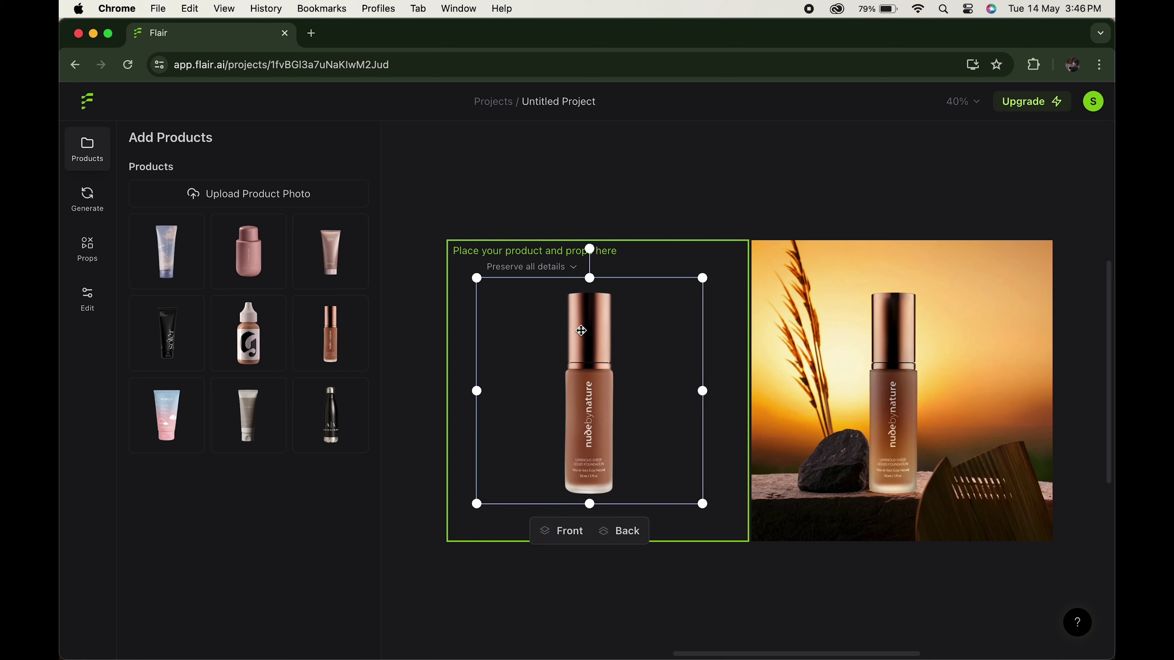
pyautogui.click(636, 214)
pyautogui.click(90, 202)
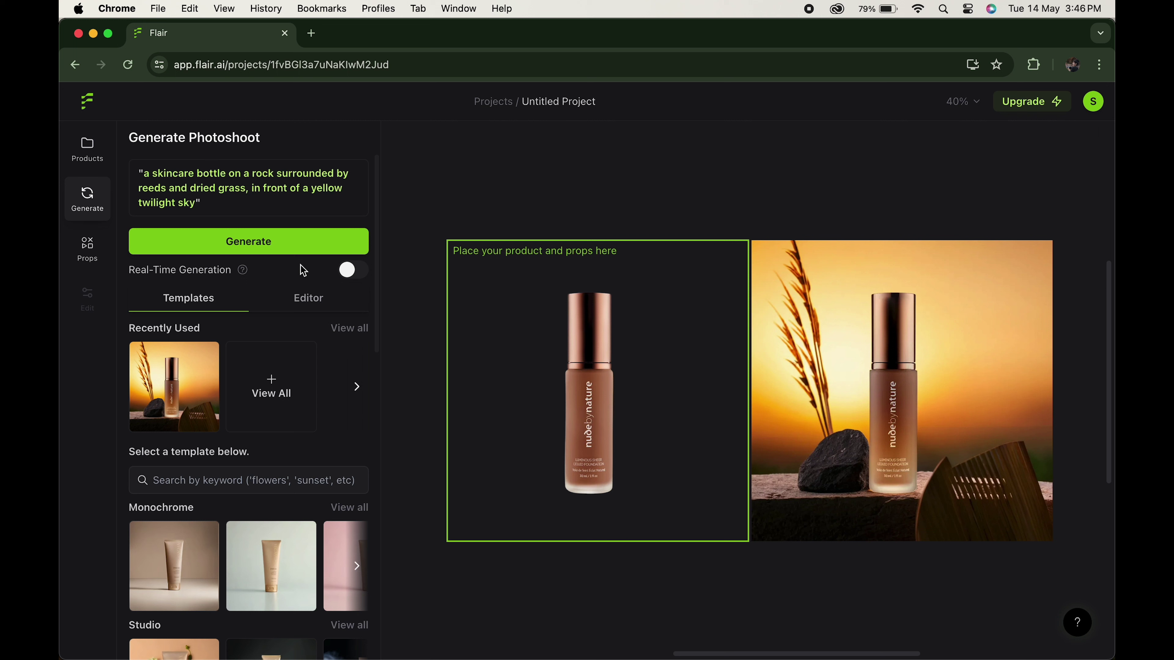
# Switch to field-by-field prompt editing, turn on Real-Time Generation and set the product to perfume bottle.
pyautogui.click(301, 299)
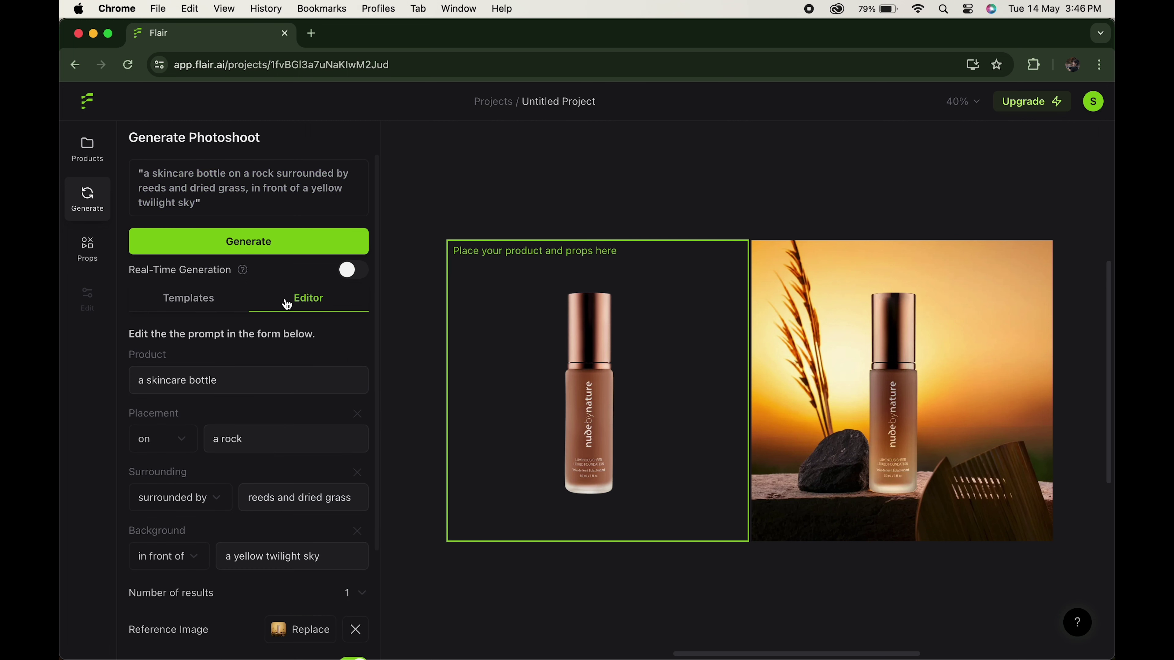
pyautogui.click(353, 271)
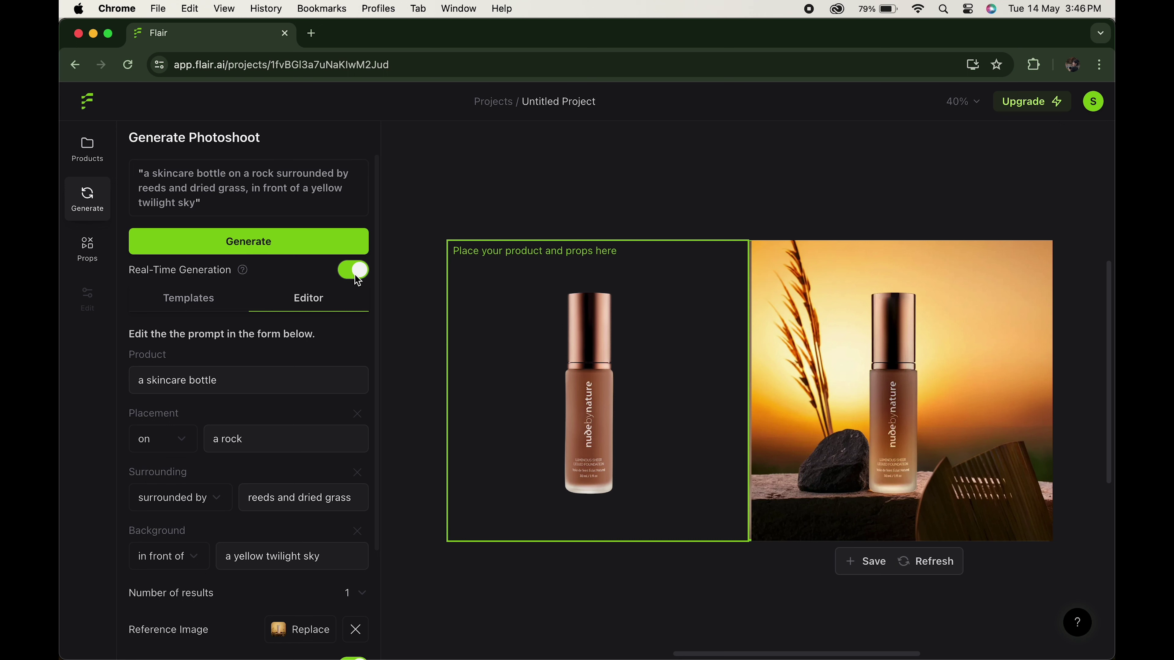
pyautogui.scroll(-3, 210, 298)
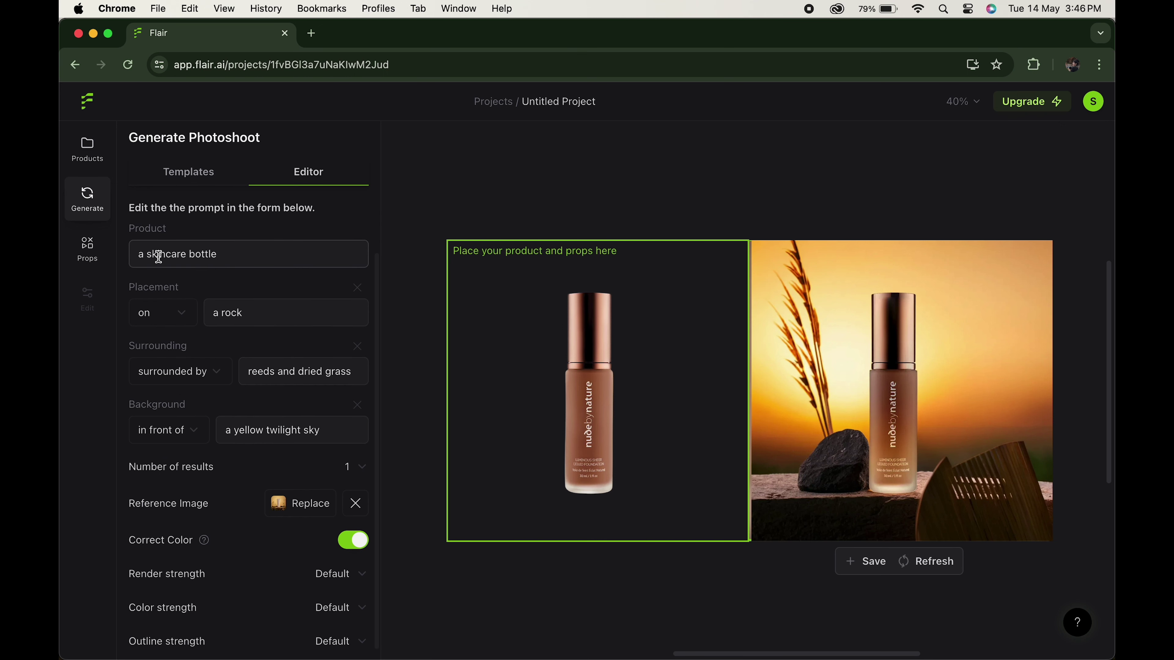
pyautogui.click(219, 256)
pyautogui.click(205, 321)
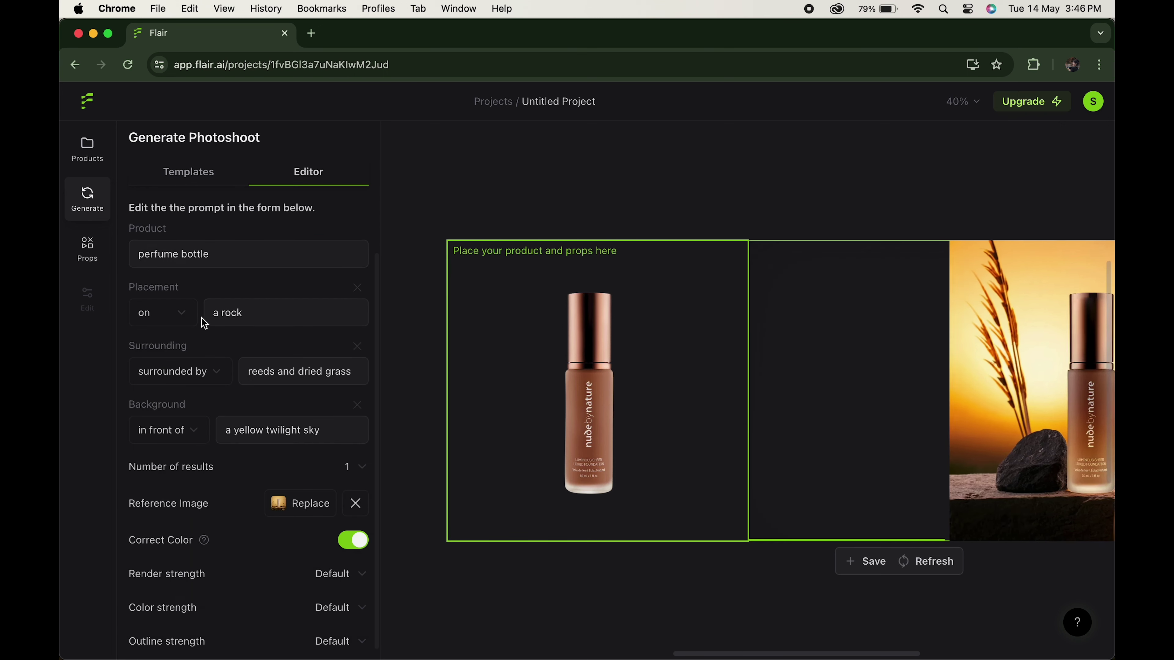
# Keep placement 'on', background 'in front of' and number of results at 1.
pyautogui.click(170, 321)
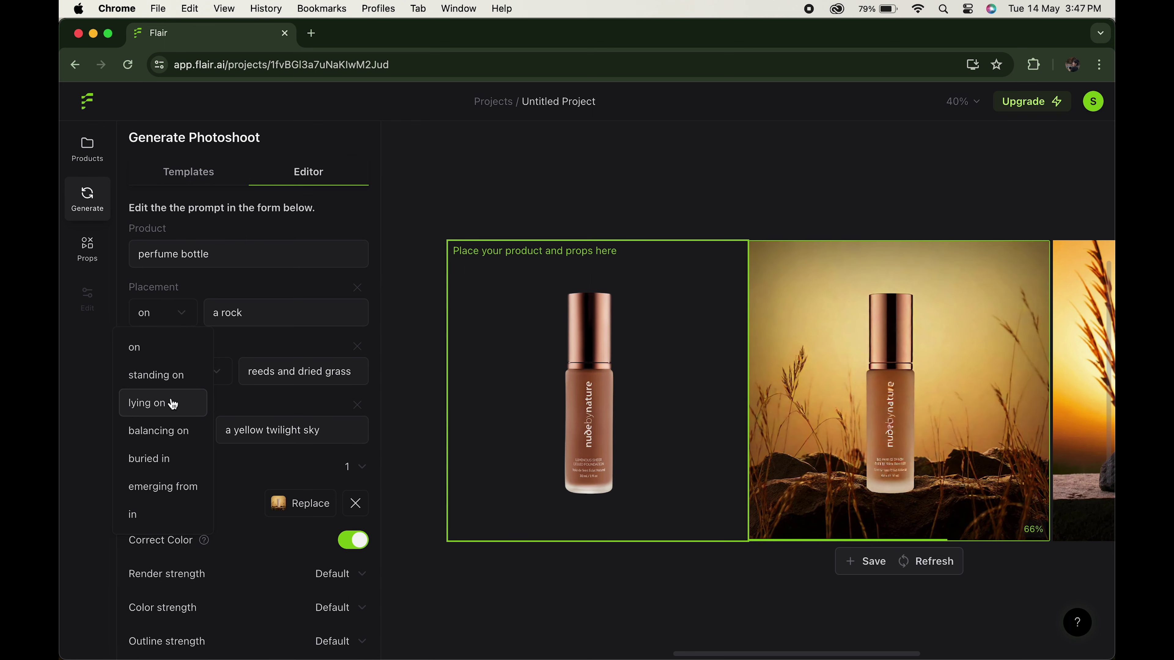
pyautogui.scroll(-1, 311, 360)
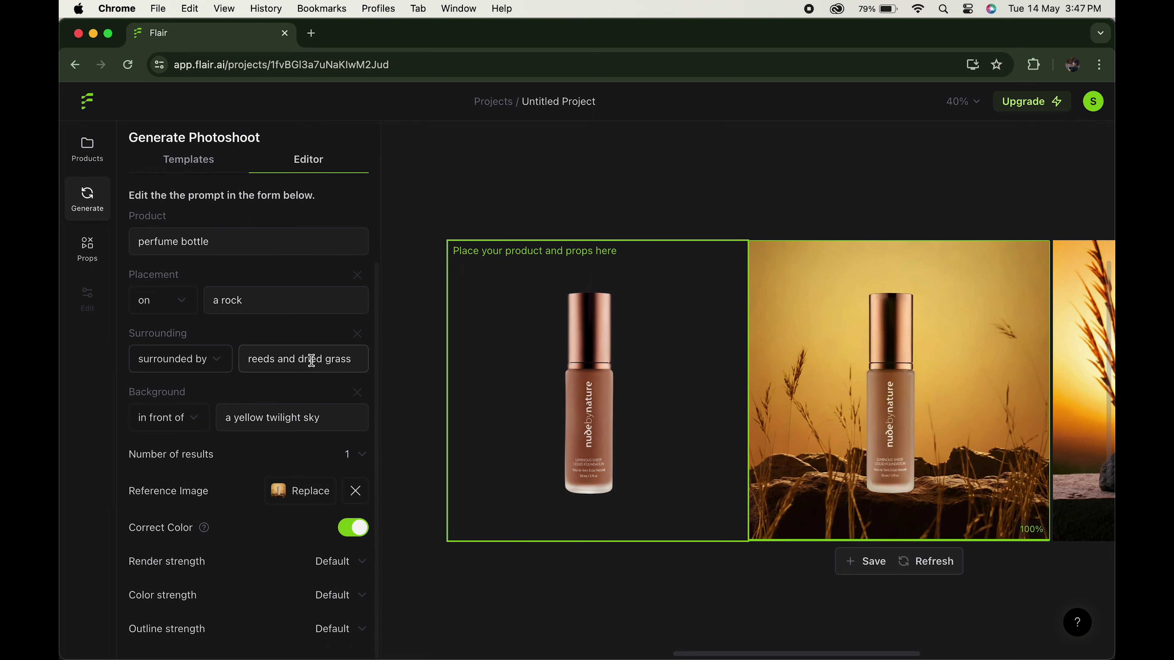
pyautogui.click(177, 418)
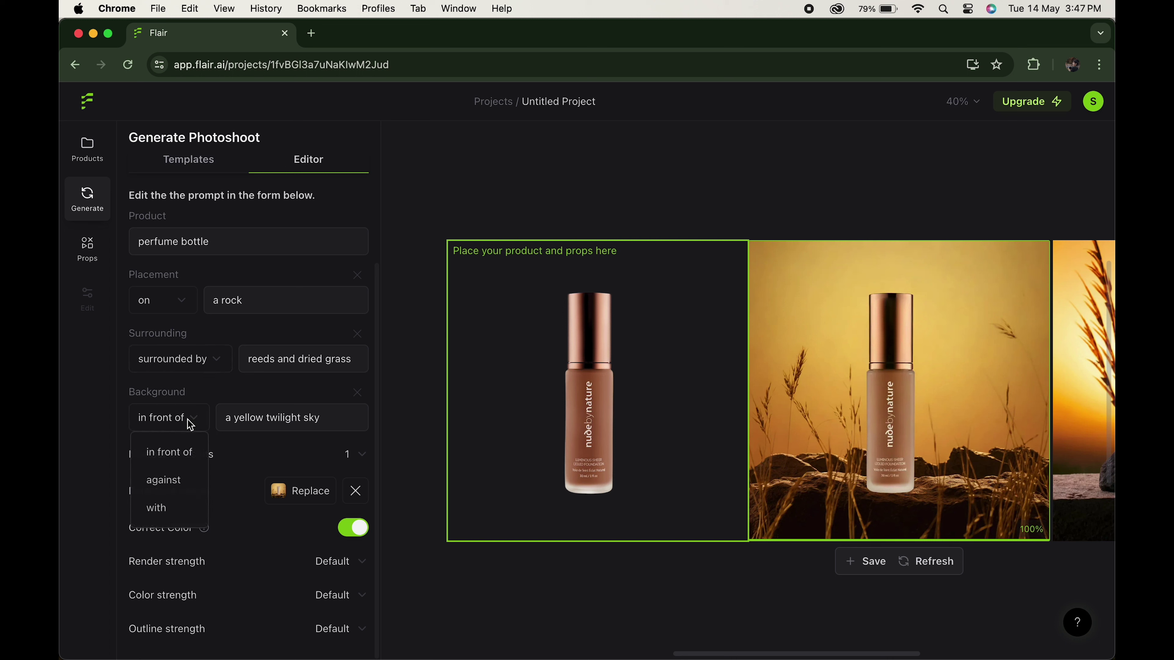
pyautogui.click(221, 429)
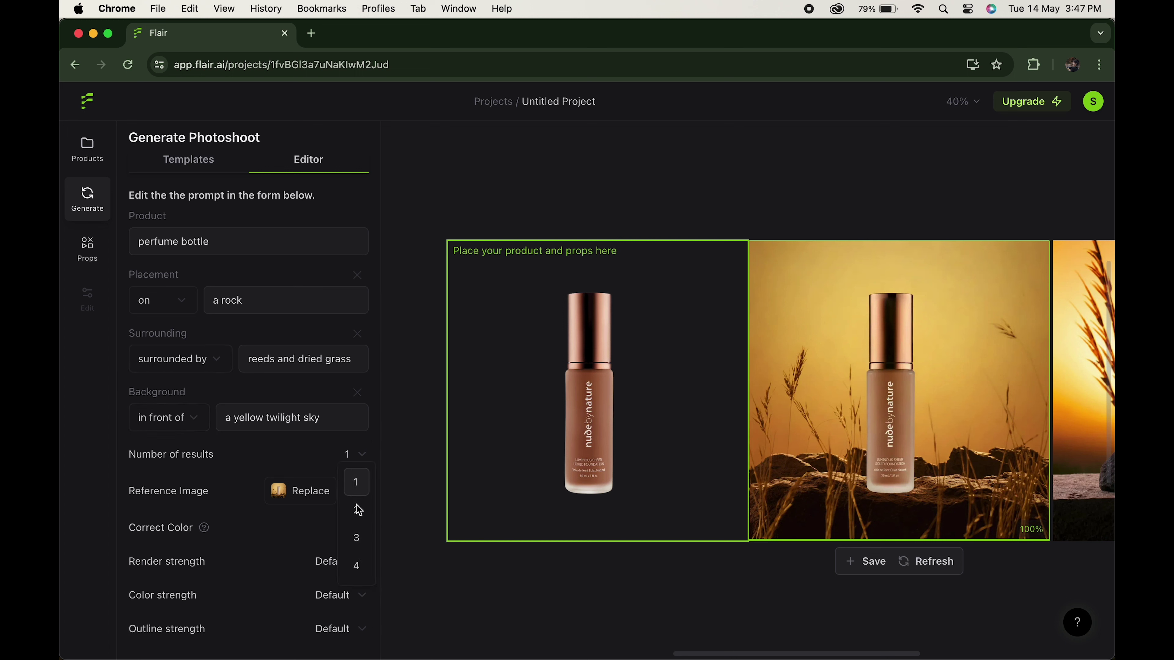
pyautogui.click(342, 455)
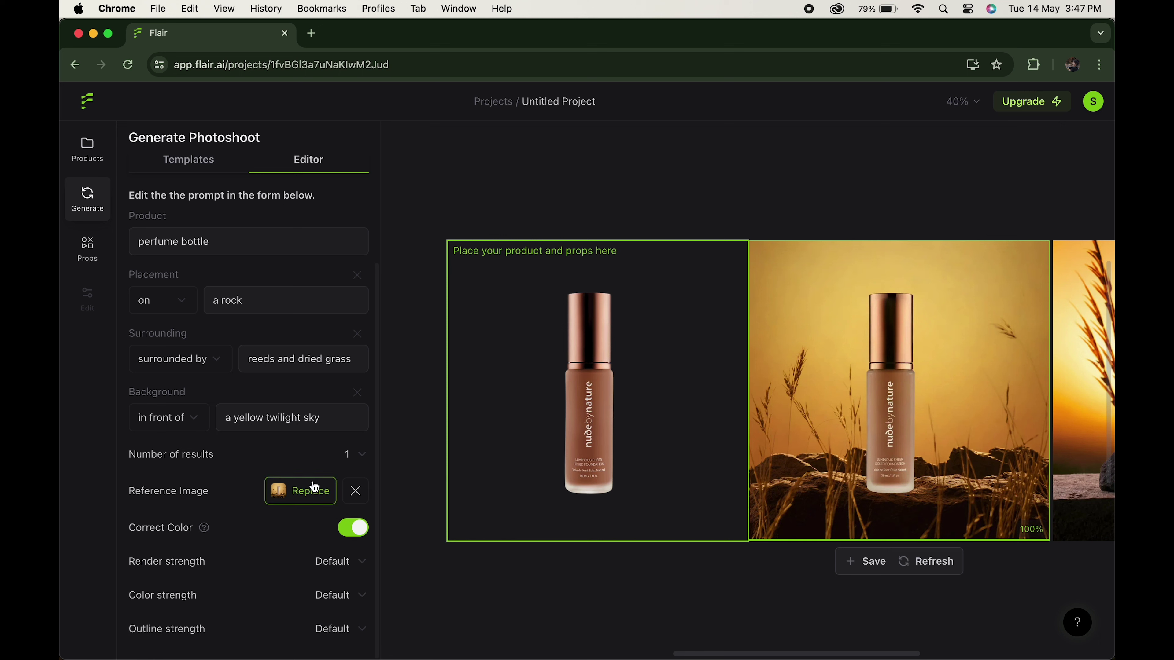
pyautogui.moveTo(301, 491)
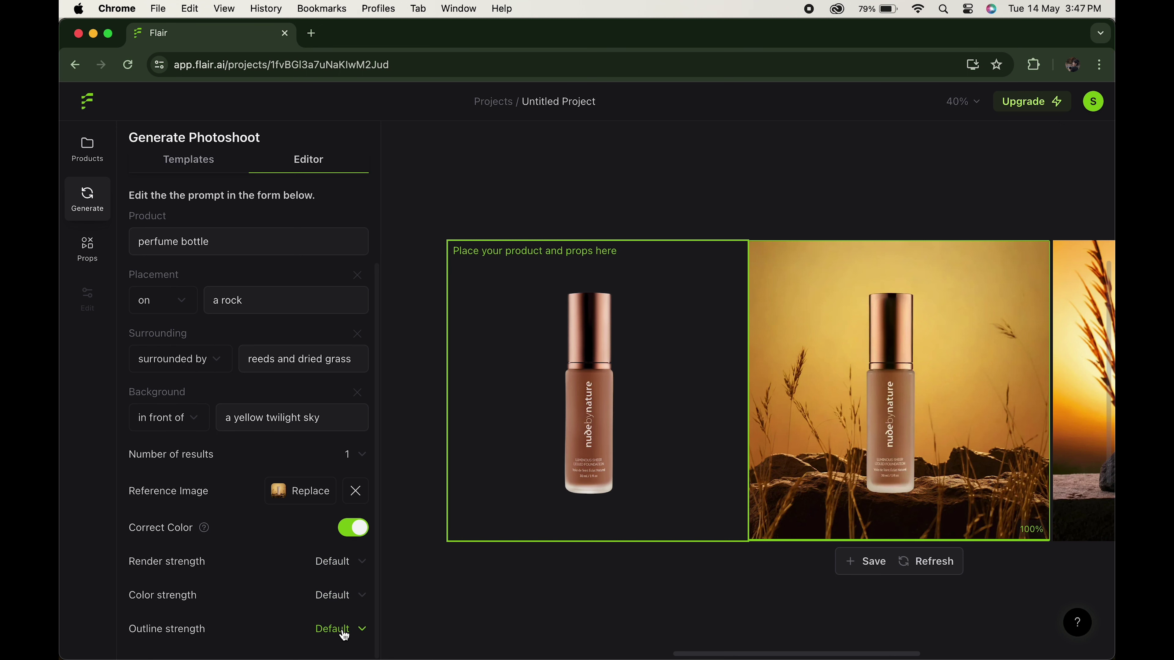
pyautogui.scroll(-3, 657, 383)
pyautogui.hscroll(3, 657, 384)
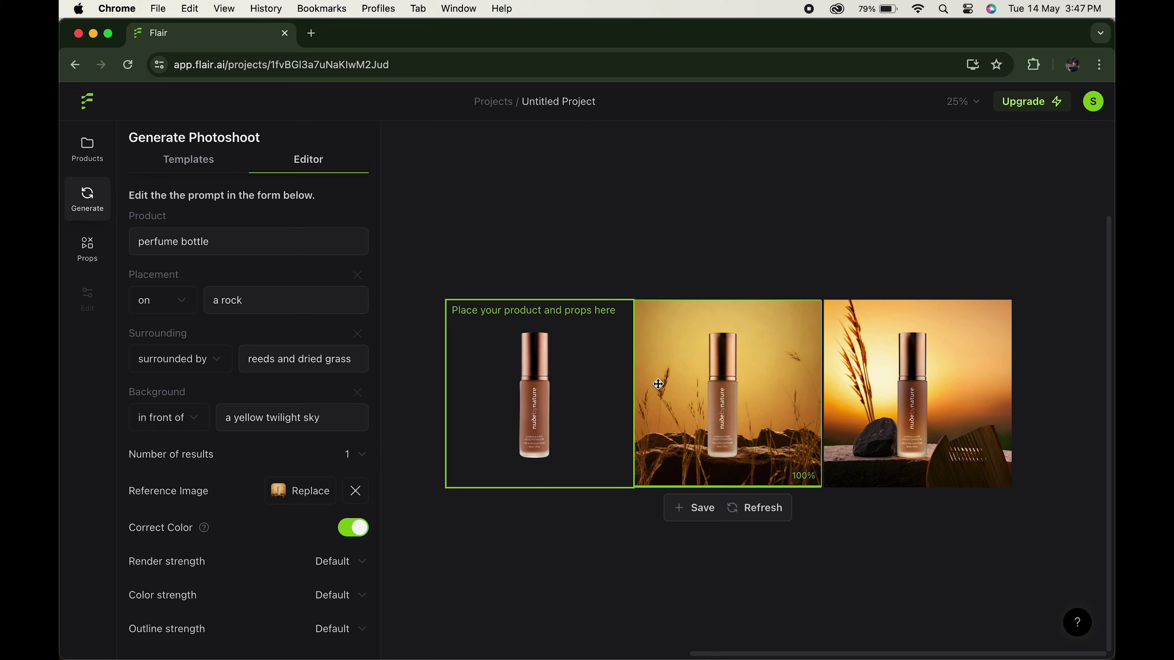
# Generate a new sunset scene of the bottle on a rock with green reeds and select it.
pyautogui.scroll(5, 657, 384)
pyautogui.scroll(-2, 657, 384)
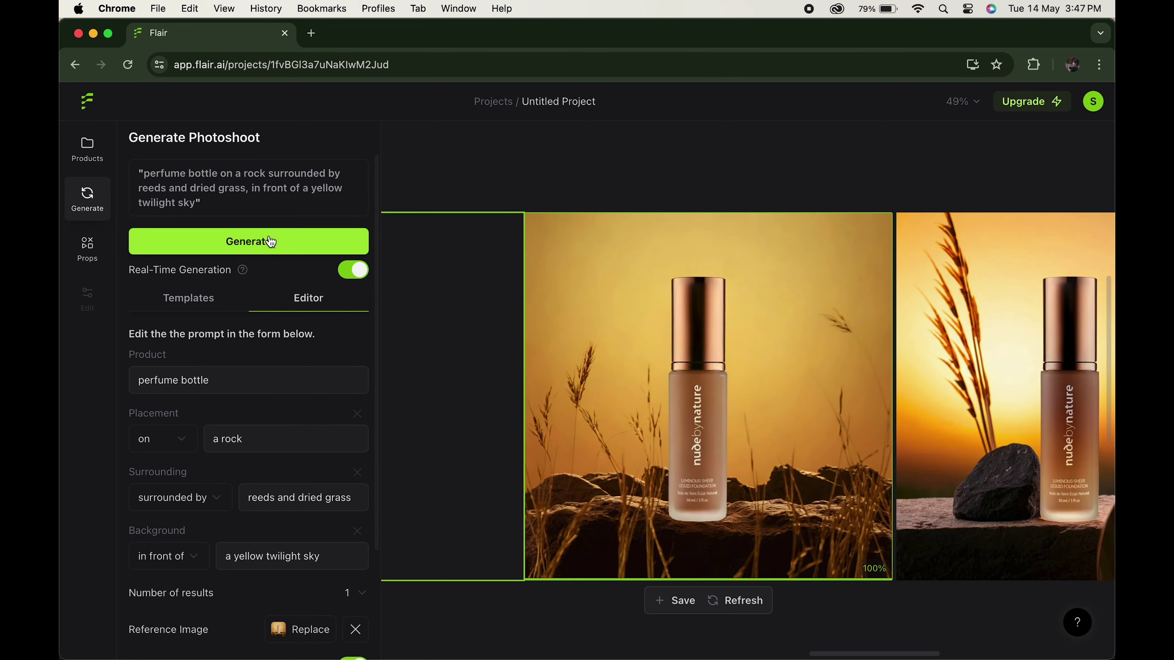
pyautogui.click(268, 241)
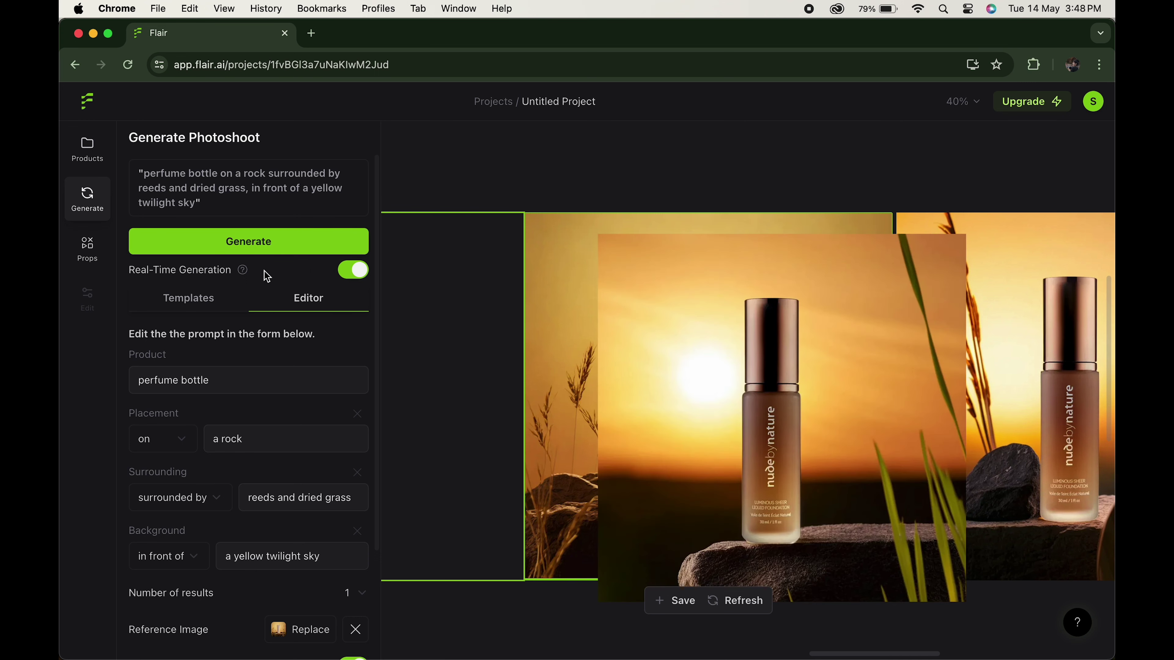
pyautogui.click(762, 388)
pyautogui.scroll(2, 724, 396)
pyautogui.scroll(2, 724, 396)
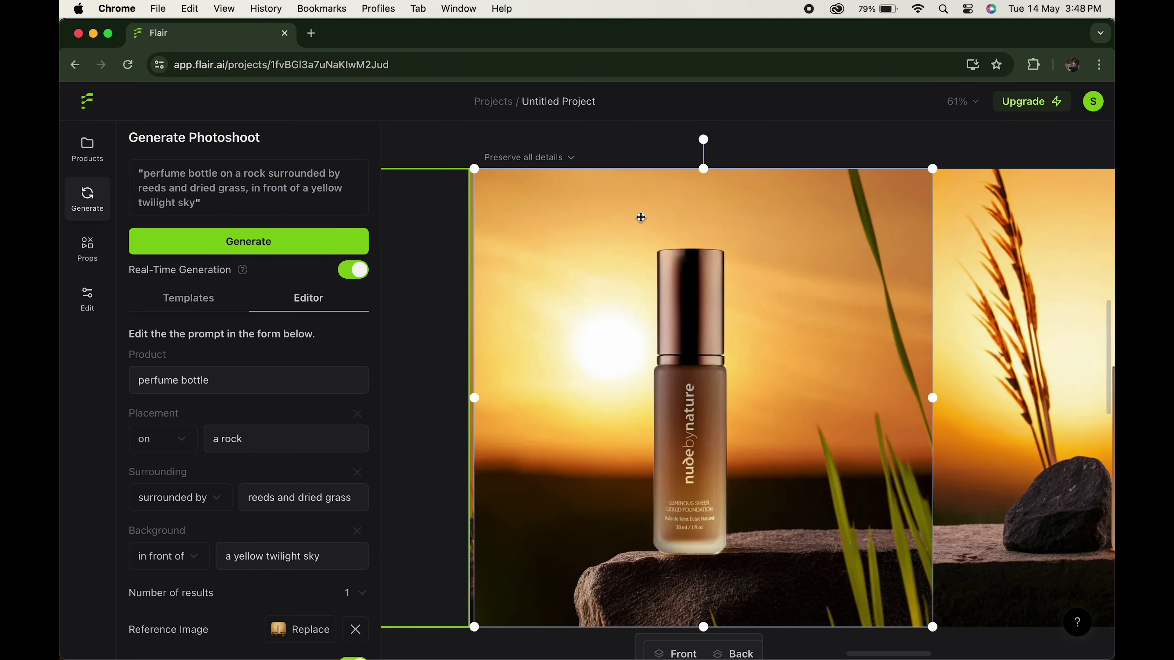
# Add the pink flowers prop to the scene and move it lower over the bottle.
pyautogui.click(86, 249)
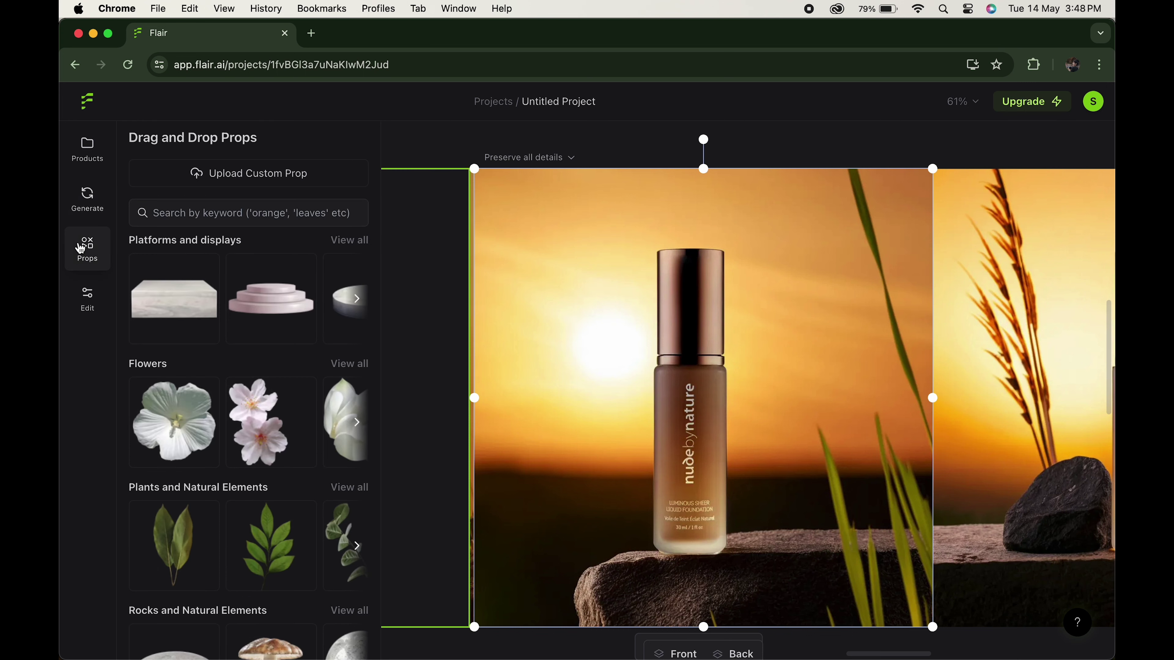
pyautogui.scroll(-5, 230, 451)
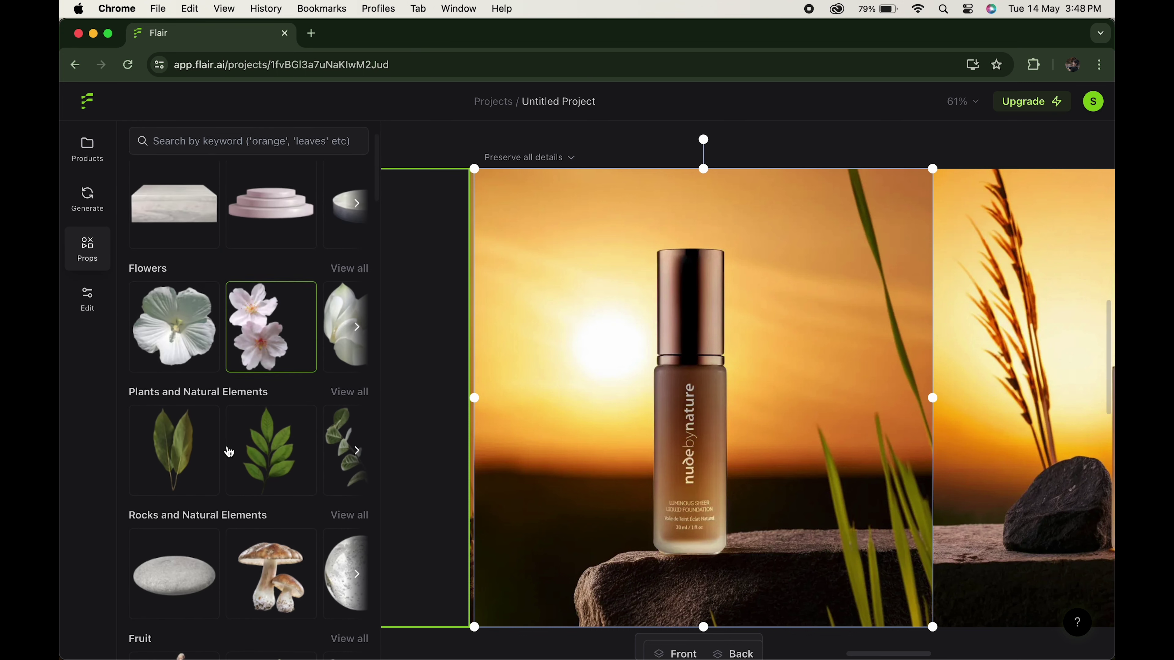
pyautogui.scroll(-10, 230, 452)
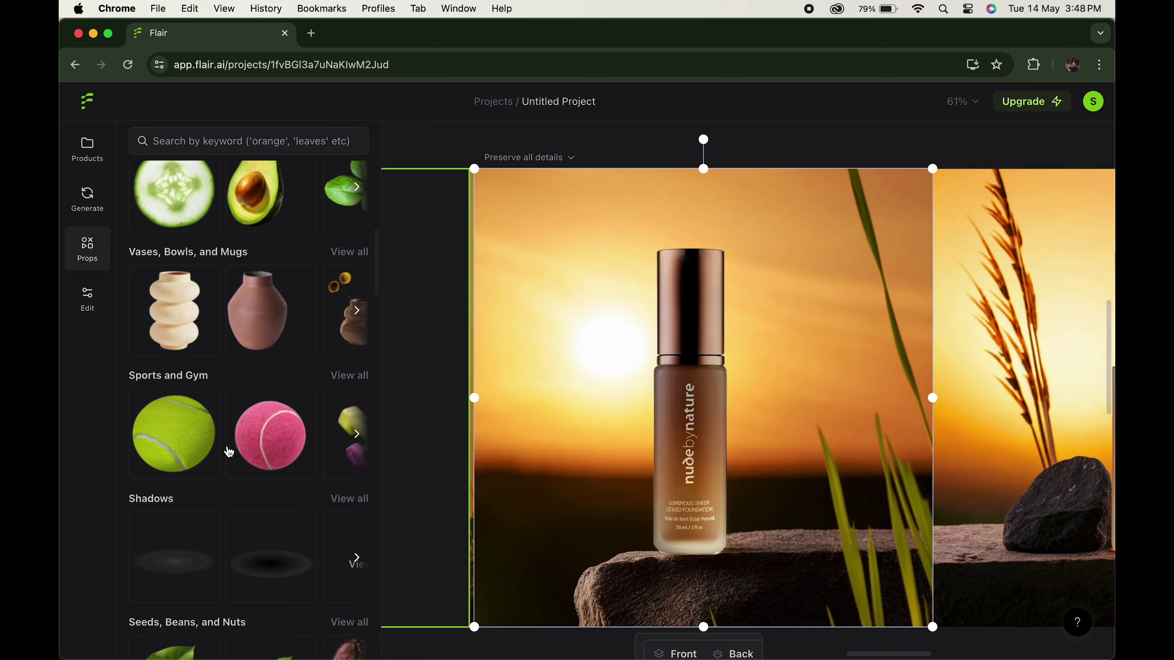
pyautogui.scroll(15, 225, 444)
pyautogui.click(280, 440)
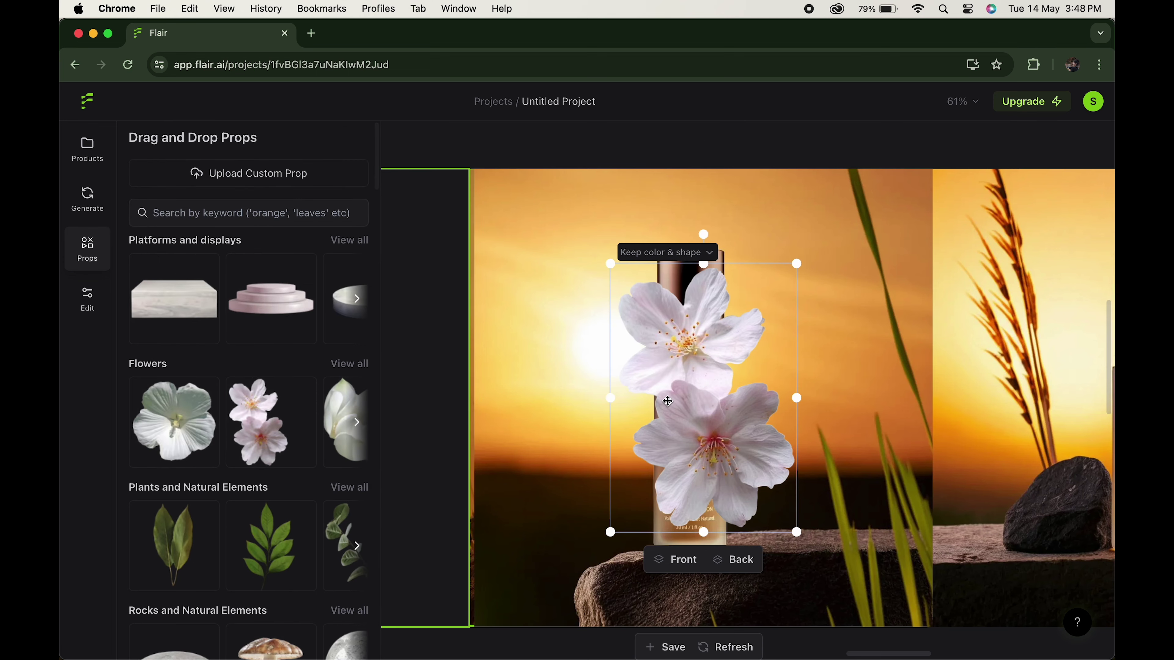
pyautogui.moveTo(667, 400); pyautogui.dragTo(647, 449)
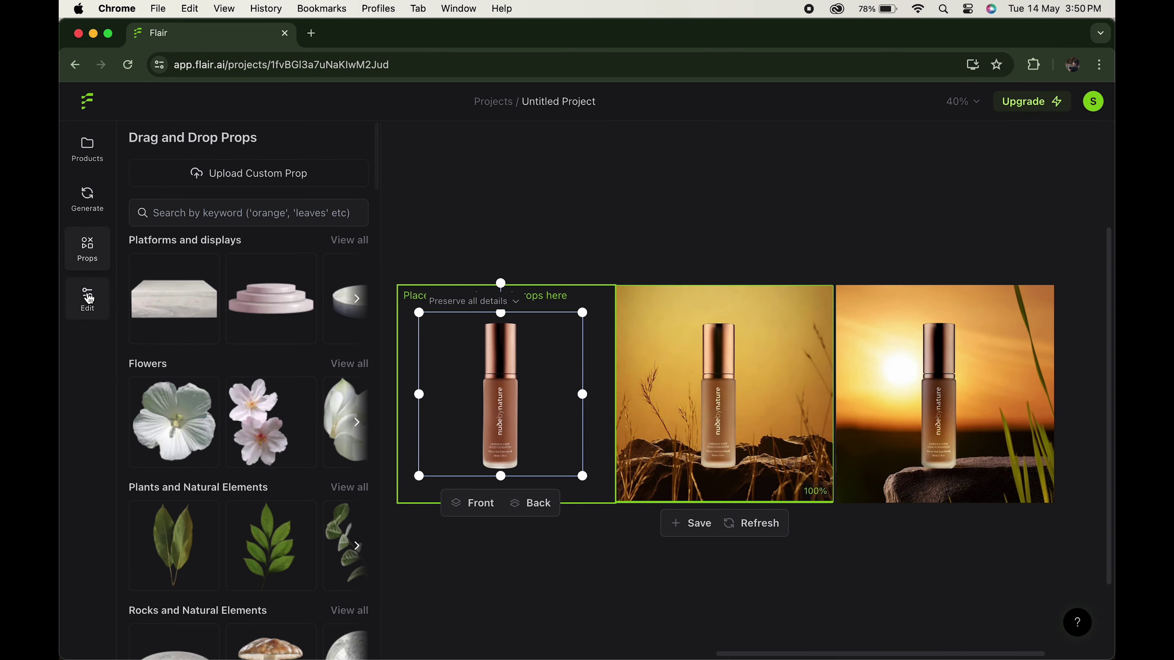
pyautogui.click(87, 296)
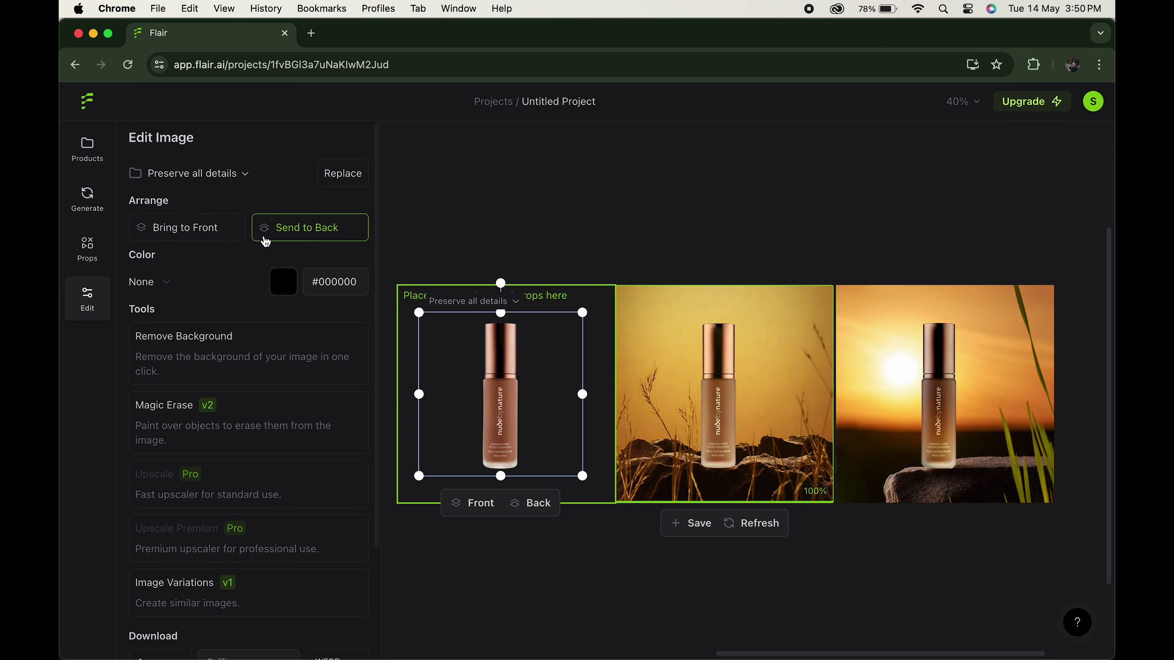
# Download the sunset scene as image_GKB.webp and open it from Chrome's downloads list.
pyautogui.click(293, 289)
pyautogui.click(237, 288)
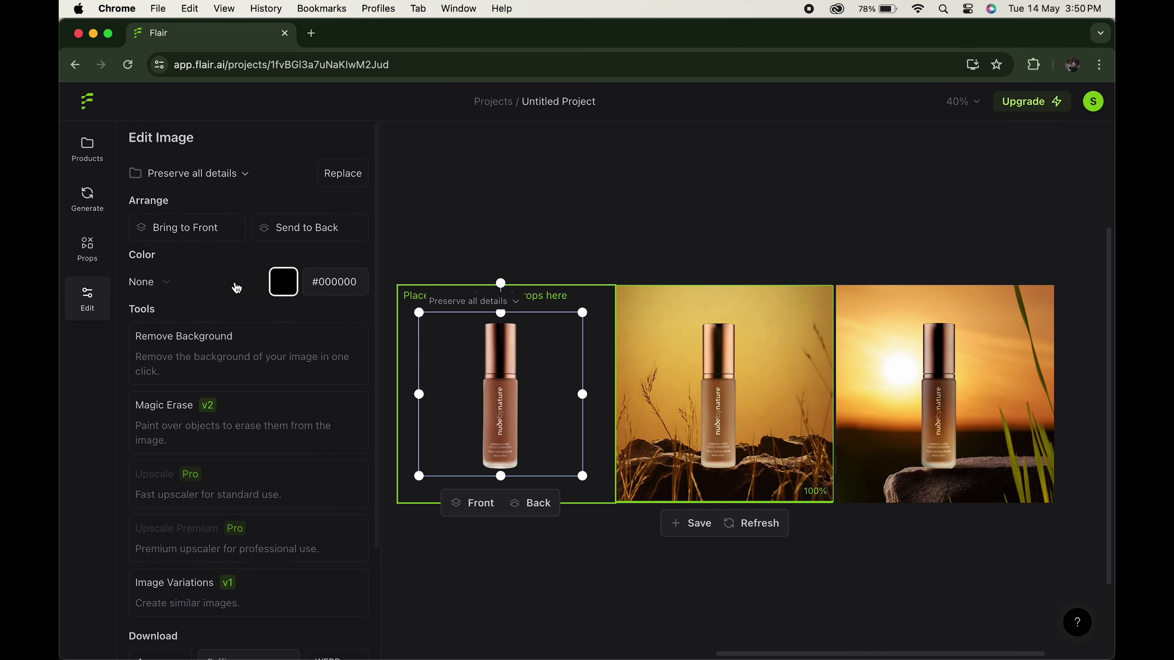
pyautogui.scroll(-5, 256, 367)
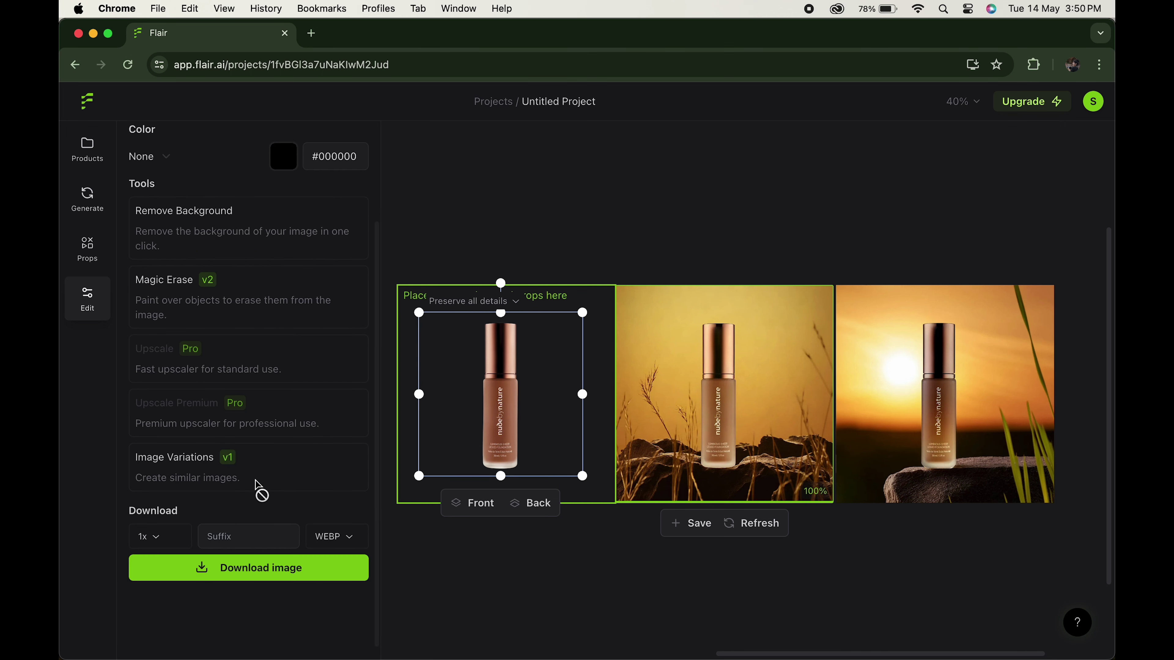
pyautogui.click(199, 555)
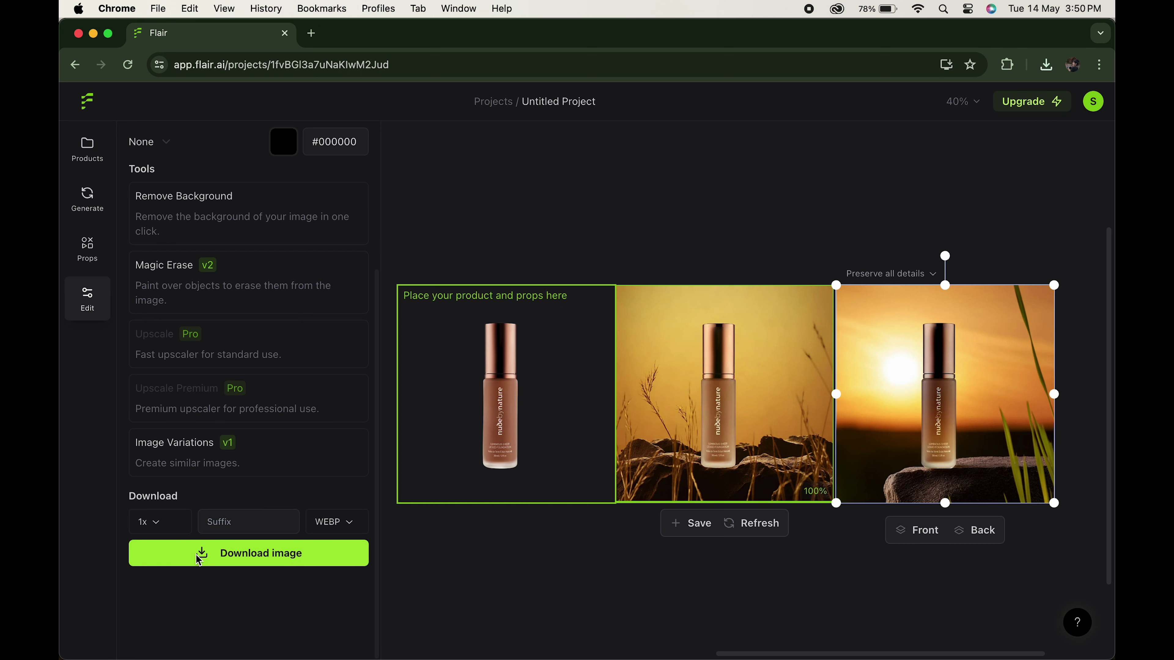
pyautogui.click(1044, 70)
pyautogui.click(914, 136)
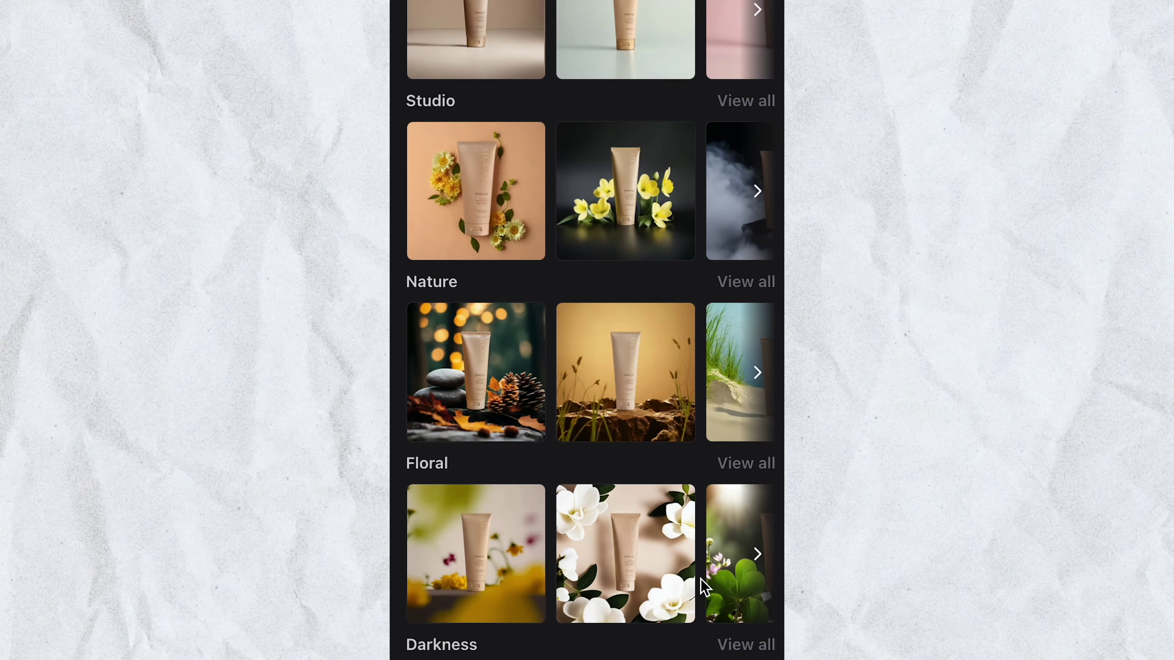
# Scroll the template gallery to browse the Neutral, Warm and Cold scene categories.
pyautogui.scroll(-6, 701, 579)
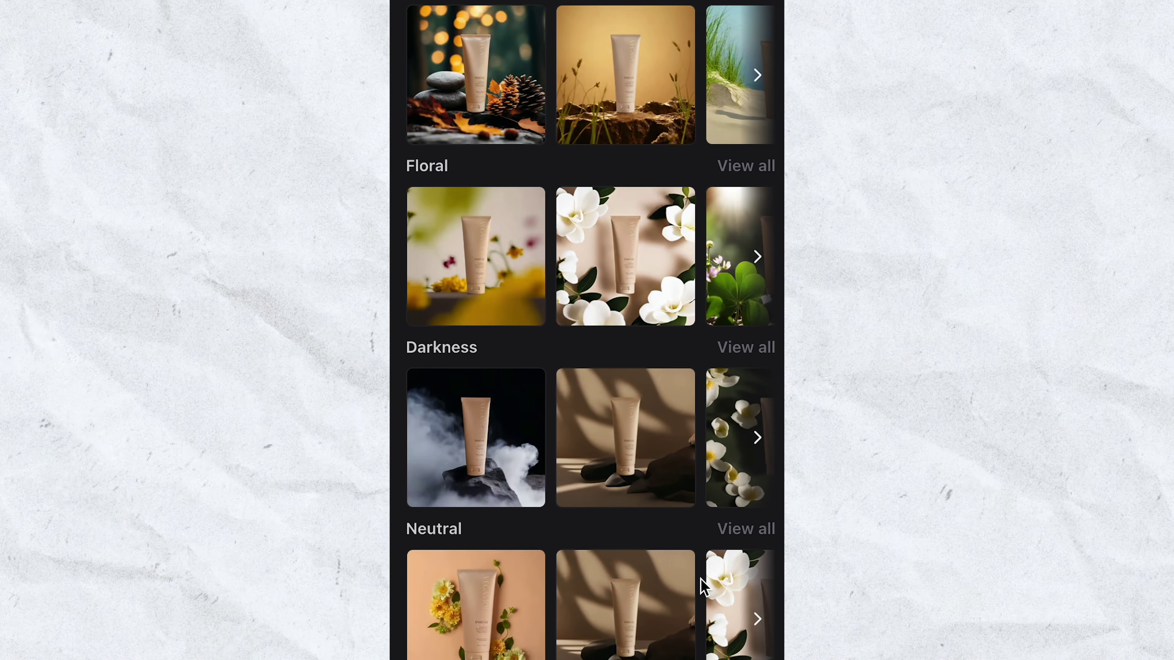
pyautogui.scroll(-7, 701, 586)
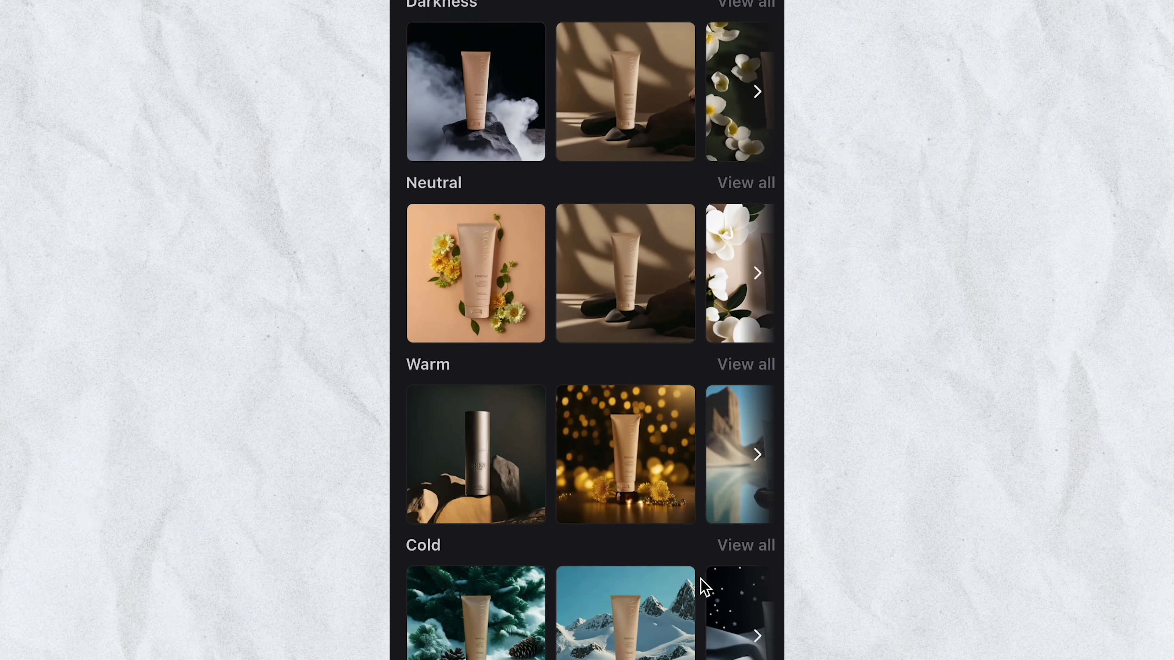